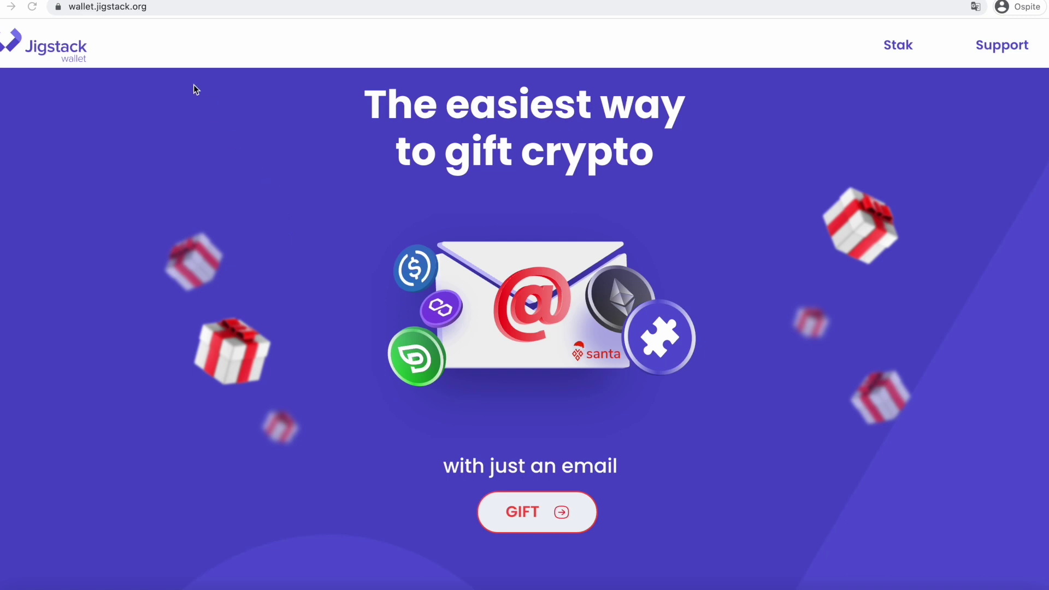
From the wallet.jigstack.org landing page, use the GIFT button to reach My Gifts
{"action": "left_click", "coordinate": [151, 6]}
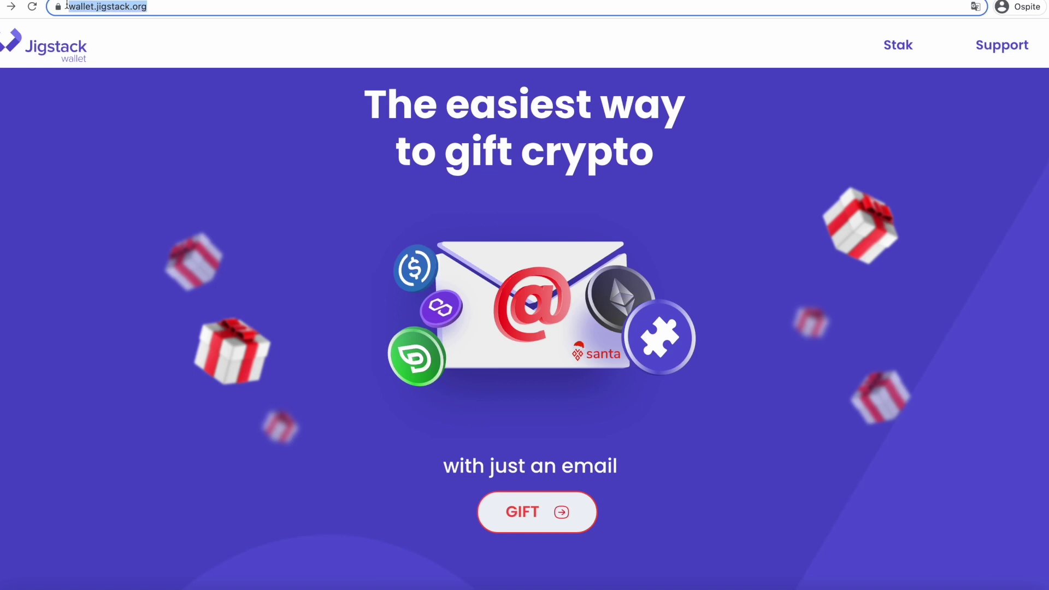
{"action": "left_click", "coordinate": [202, 77]}
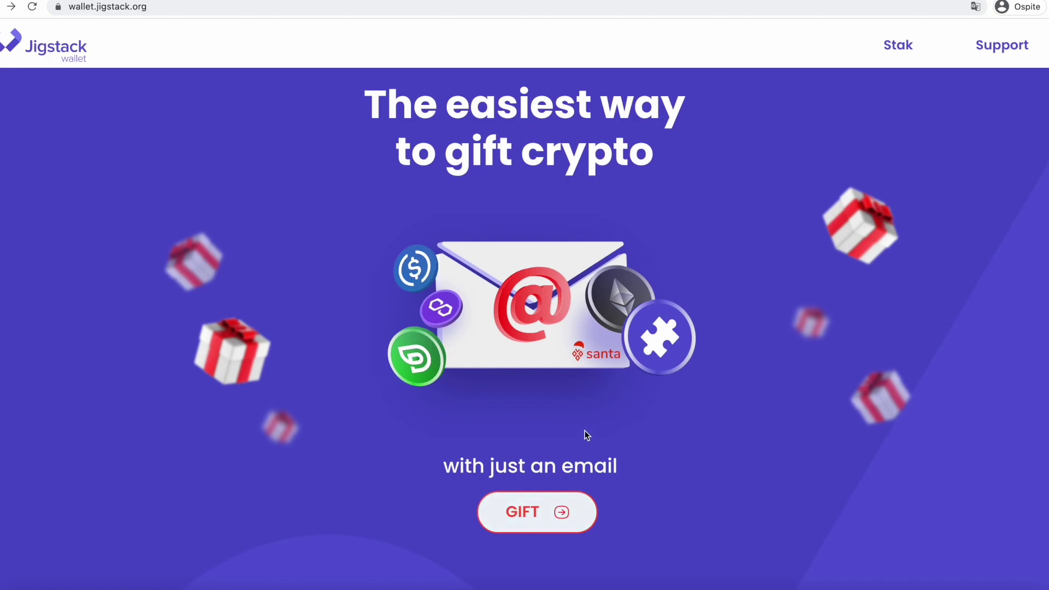
{"action": "left_click", "coordinate": [566, 512]}
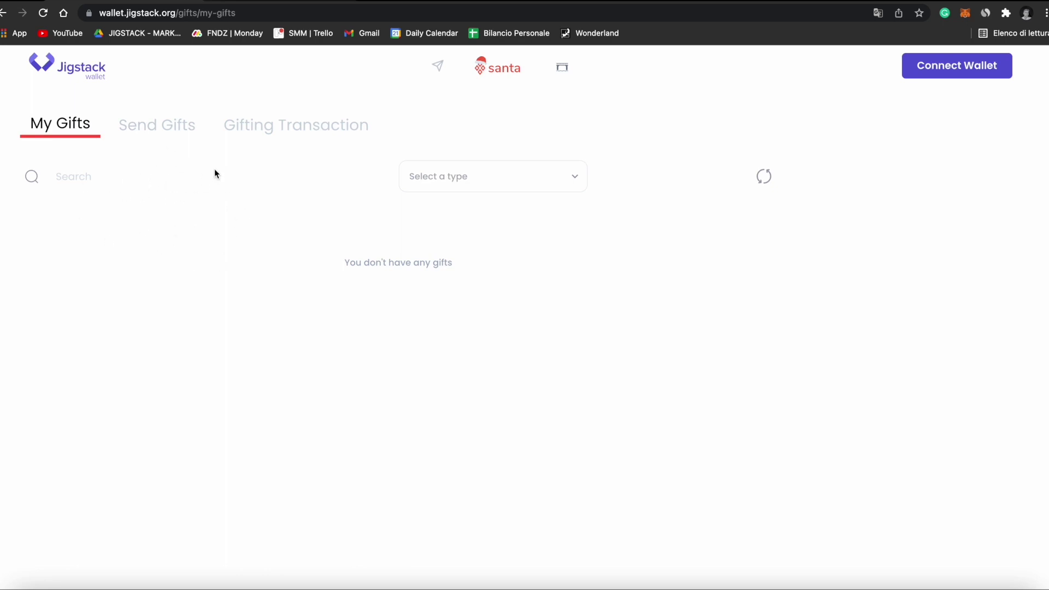
{"action": "left_click", "coordinate": [160, 128]}
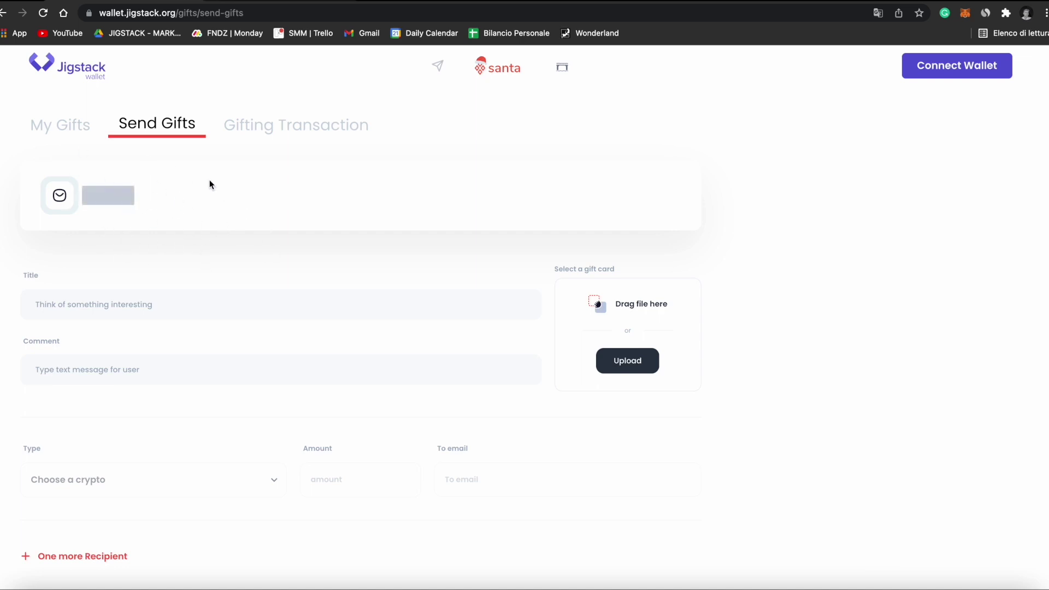
{"action": "left_click", "coordinate": [268, 134]}
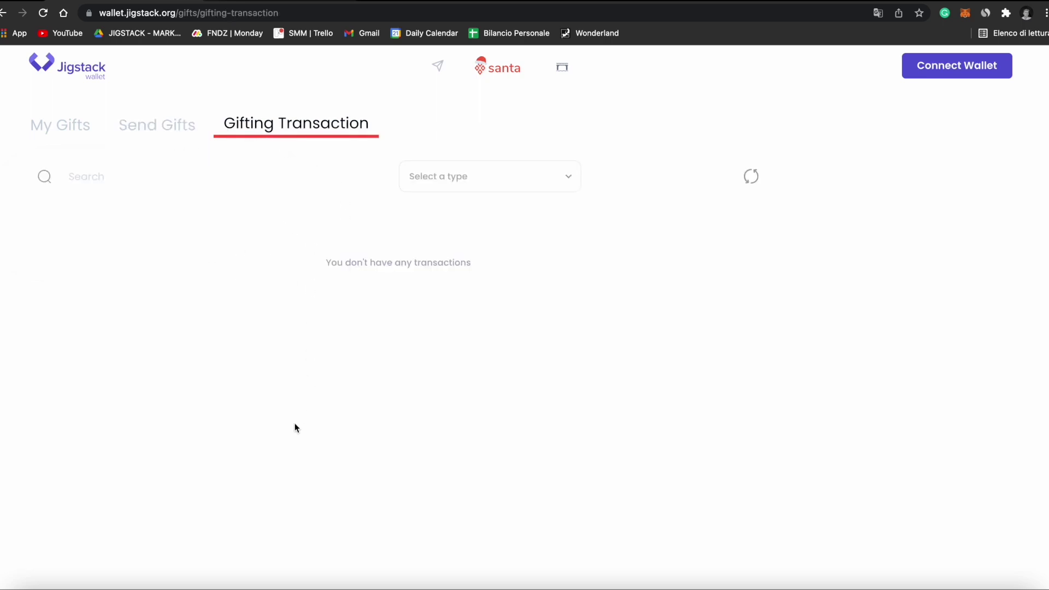
{"action": "left_click", "coordinate": [65, 131]}
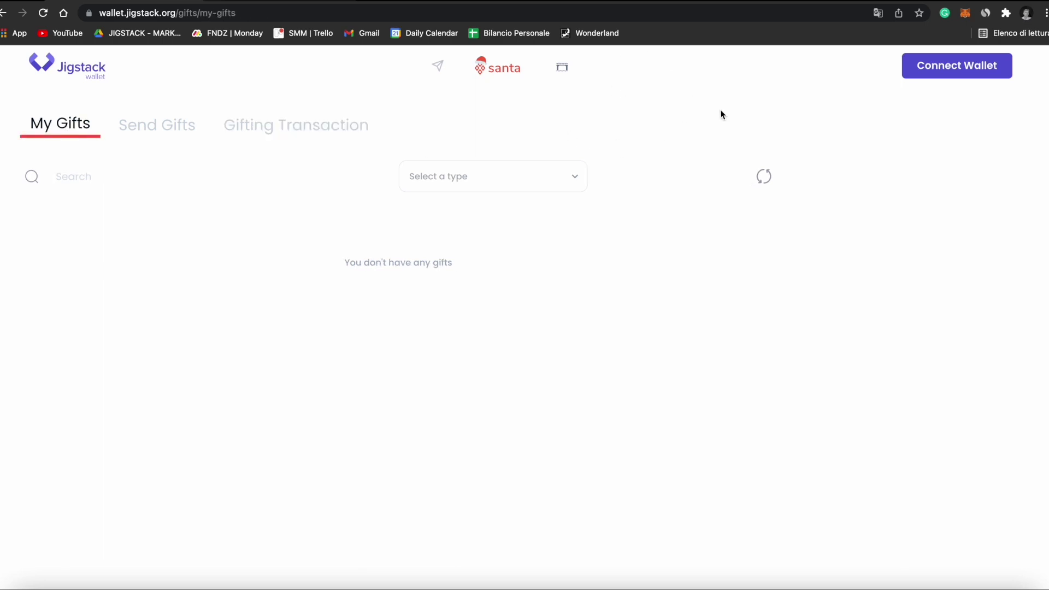
Connect the MetaMask account to Jigstack Wallet, confirming with Avanti and Connetti
{"action": "left_click", "coordinate": [933, 78]}
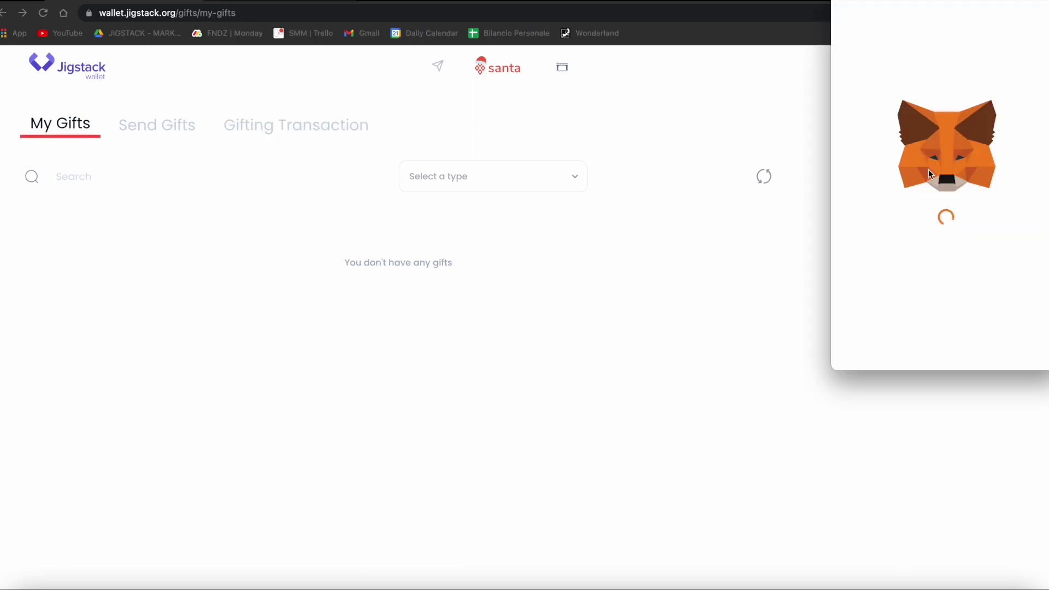
{"action": "left_click", "coordinate": [998, 344]}
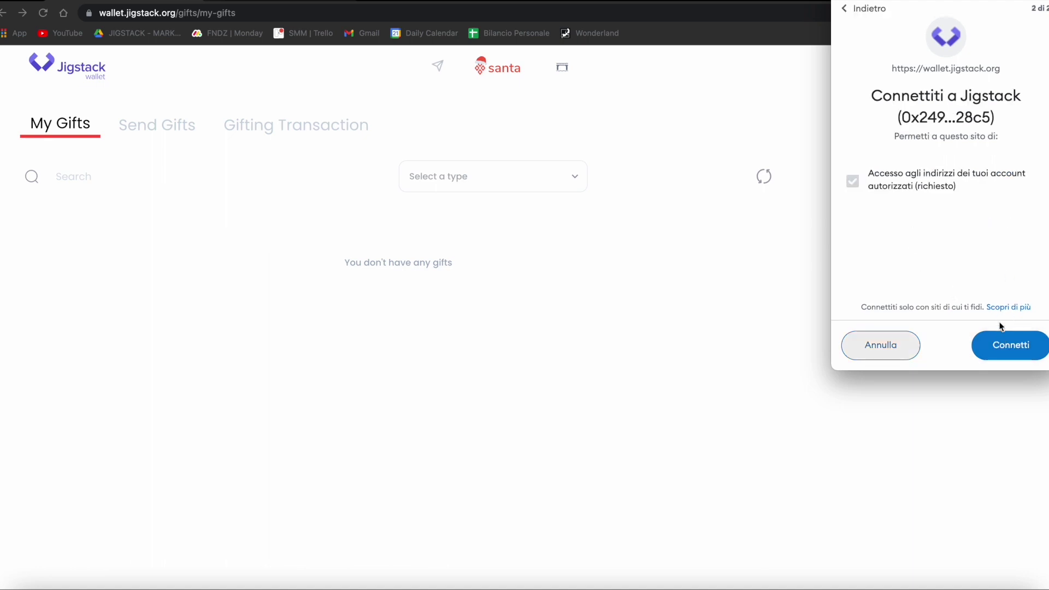
{"action": "left_click", "coordinate": [1013, 350]}
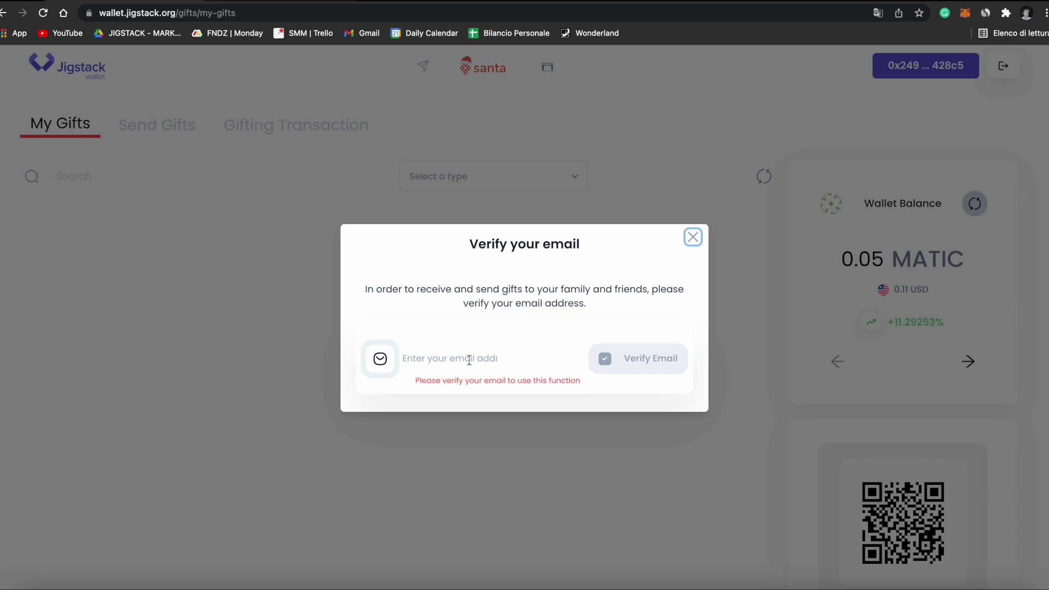
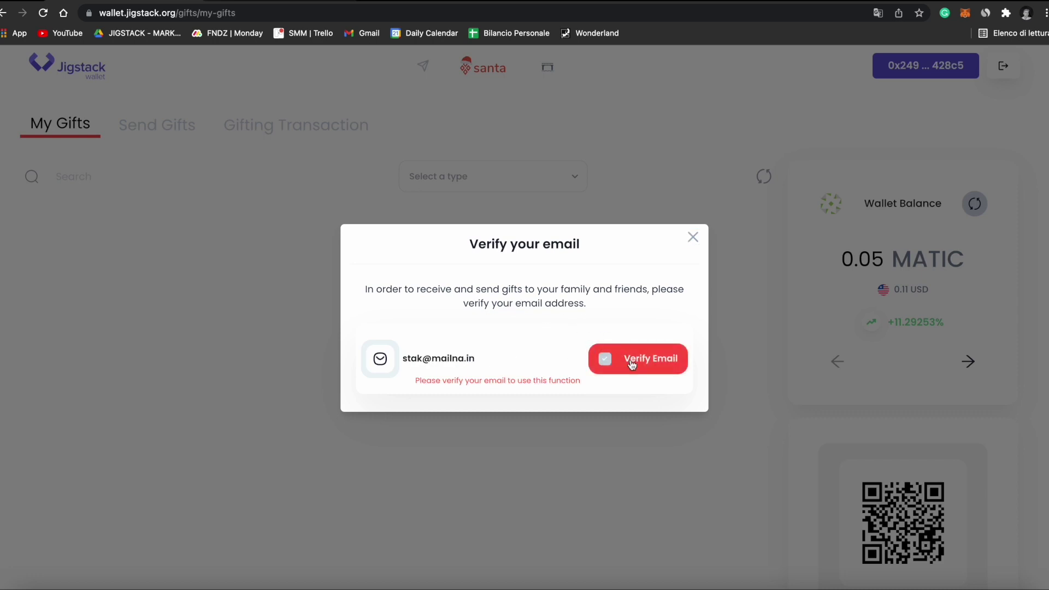
Enter the email address, request a verification code, and select the code in the received email
{"action": "left_click", "coordinate": [632, 364]}
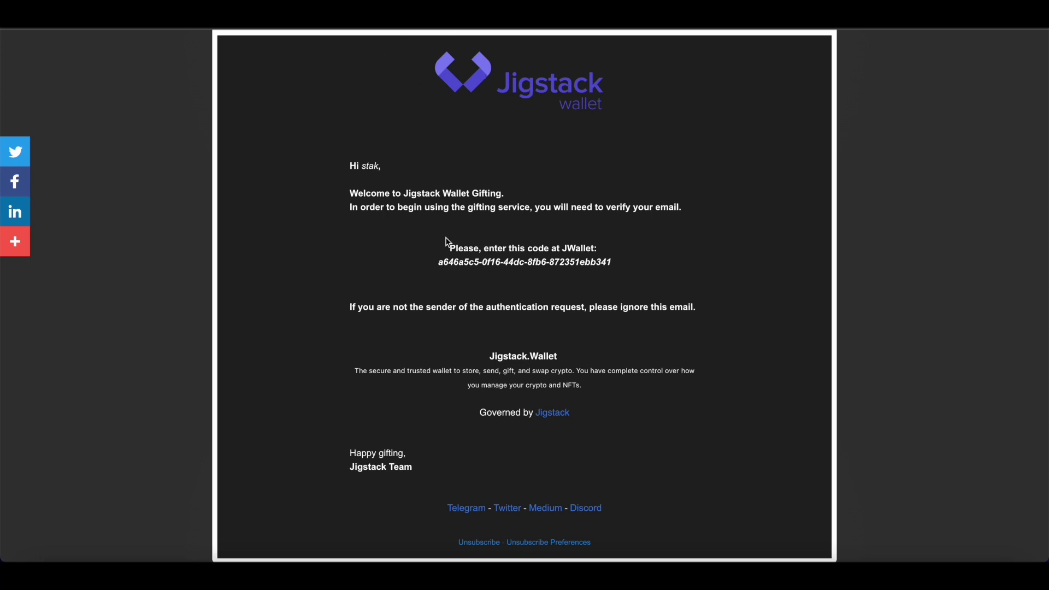
{"action": "left_click_drag", "start_coordinate": [613, 262], "coordinate": [439, 263]}
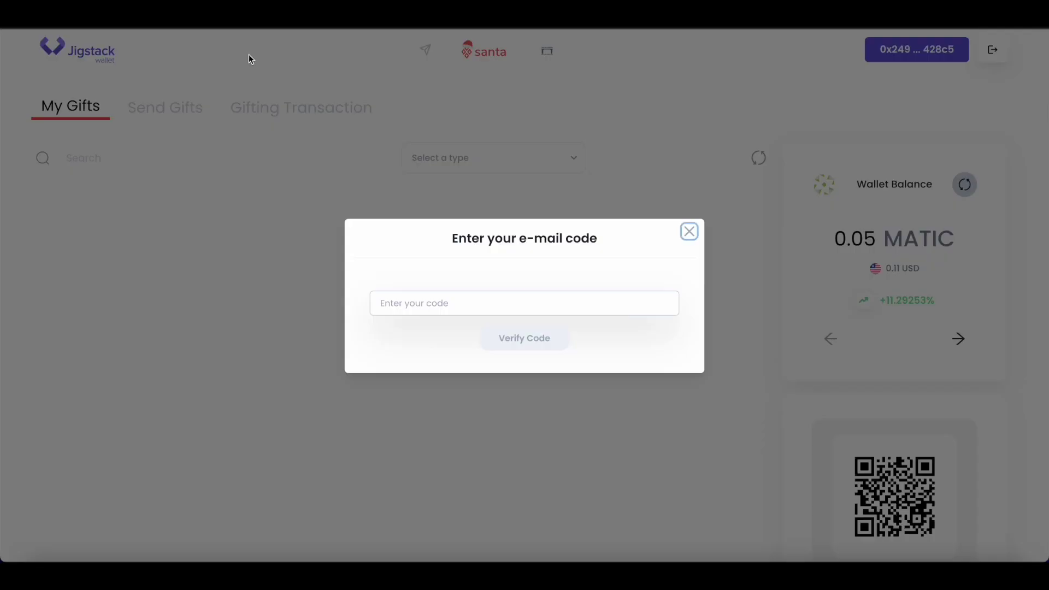
Paste the copied verification code into the wallet's code field and submit it
{"action": "left_click", "coordinate": [437, 305]}
{"action": "key", "text": "ctrl+v"}
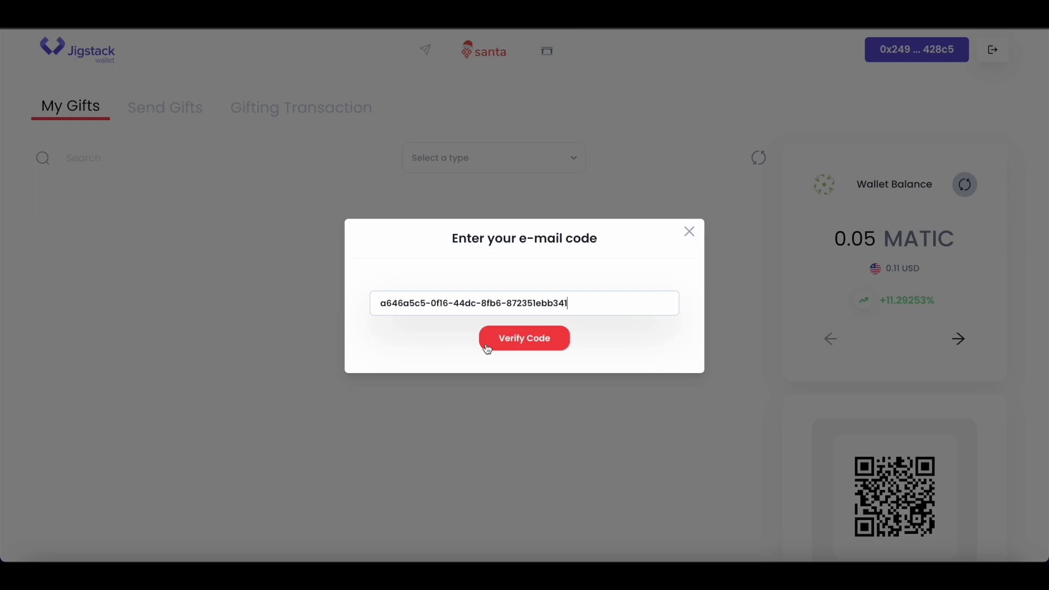
{"action": "left_click", "coordinate": [535, 342]}
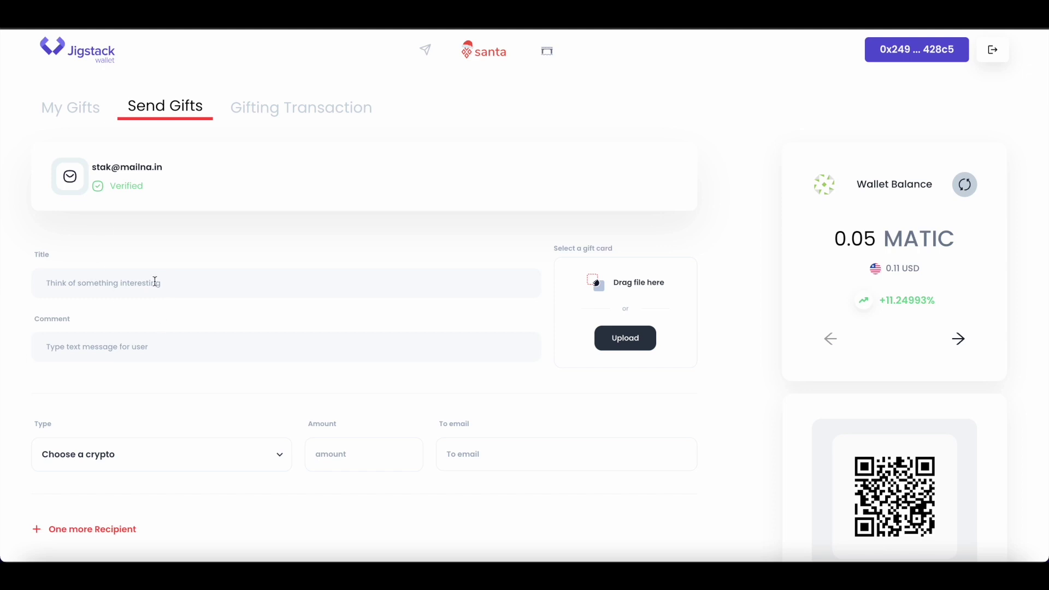
Enter Test as both the gift title and the gift comment
{"action": "left_click", "coordinate": [155, 281]}
{"action": "type", "text": "Test"}
{"action": "left_click", "coordinate": [152, 351]}
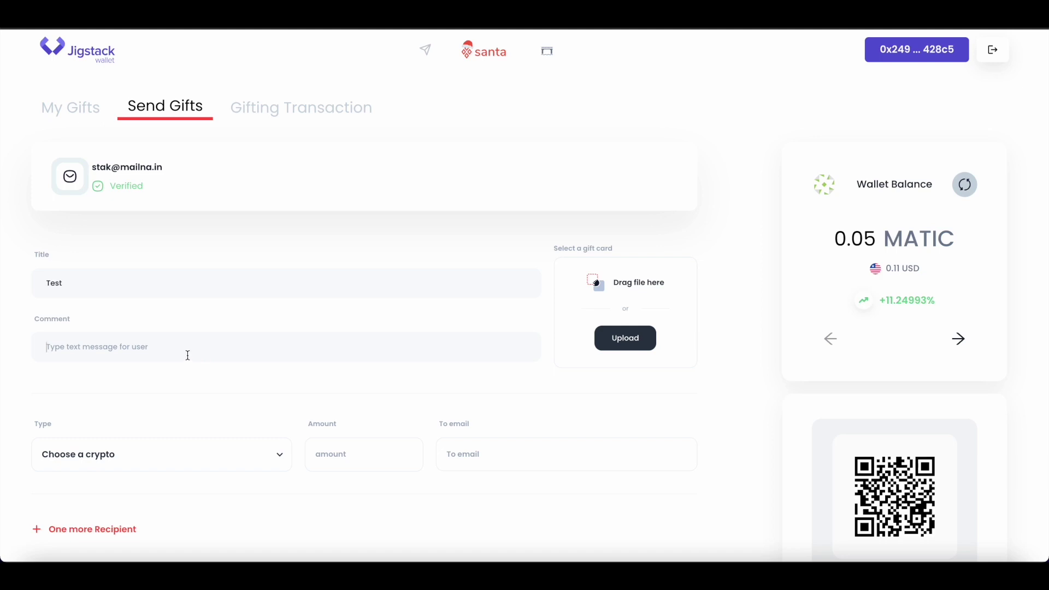
{"action": "type", "text": "Test"}
Choose STAK, set amount 50, enter the recipient's email, and submit for confirmation
{"action": "left_click", "coordinate": [277, 455]}
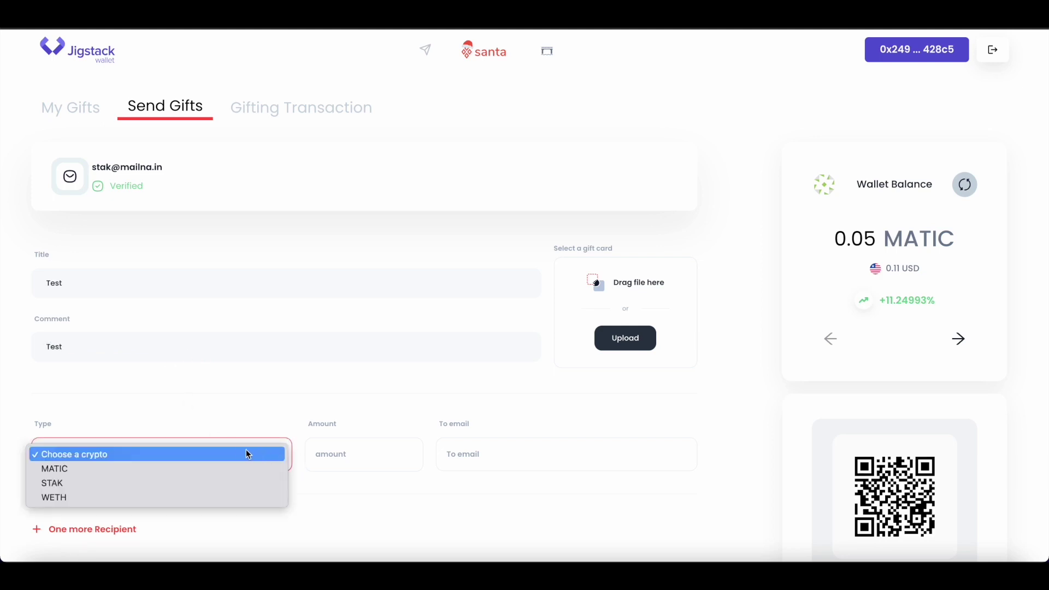
{"action": "left_click", "coordinate": [208, 483]}
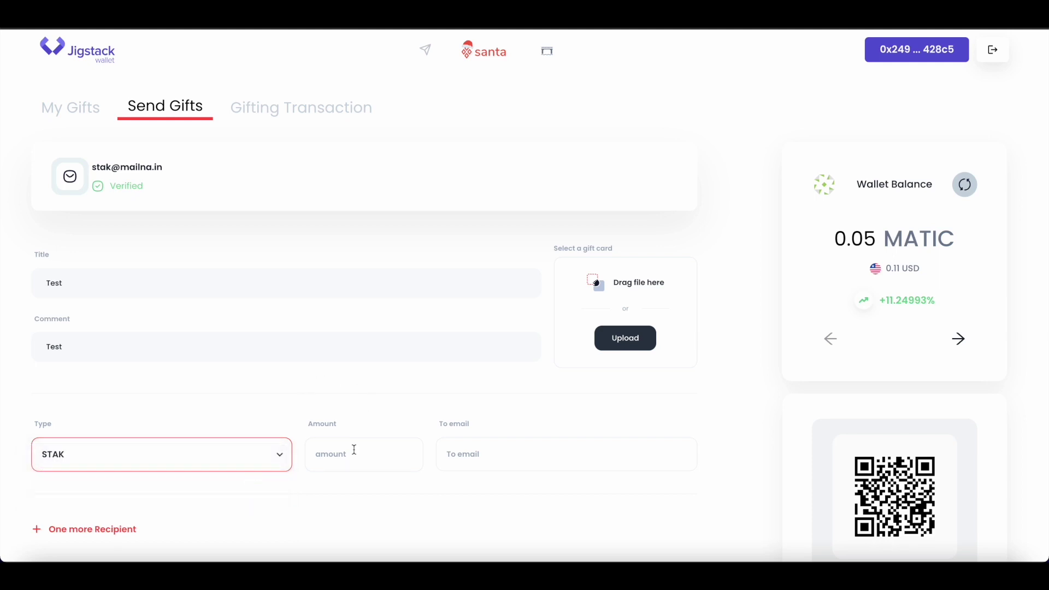
{"action": "scroll", "coordinate": [351, 446], "scroll_direction": "down", "scroll_amount": 1}
{"action": "left_click", "coordinate": [365, 421]}
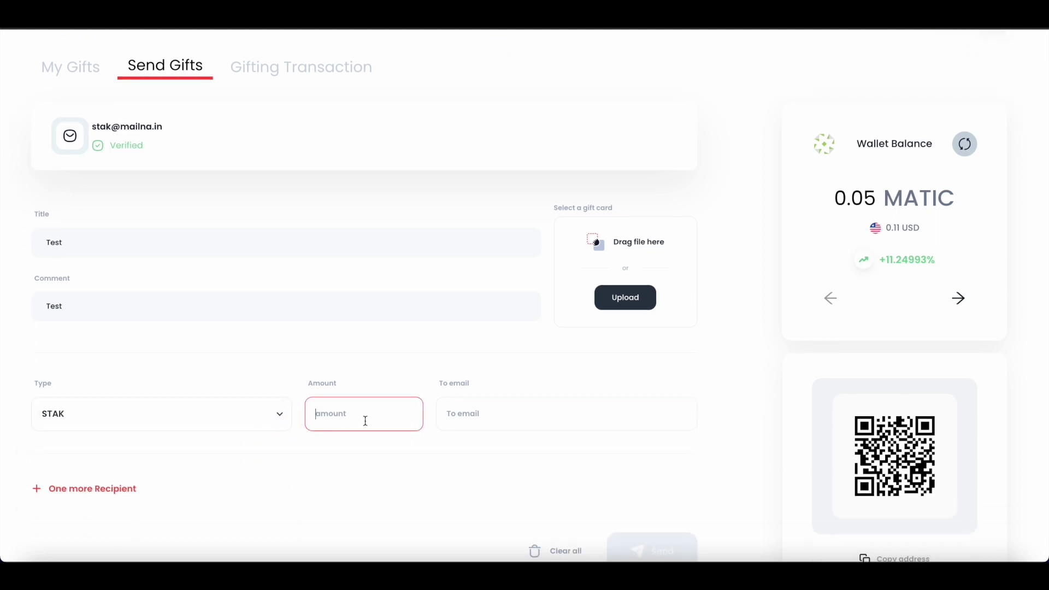
{"action": "type", "text": "50"}
{"action": "left_click", "coordinate": [503, 414]}
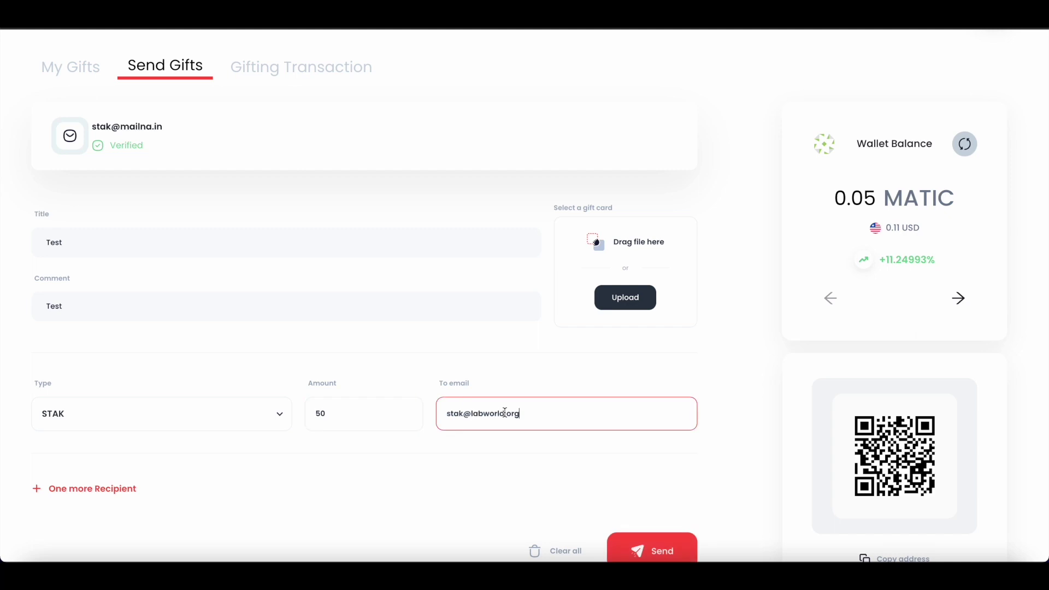
{"action": "scroll", "coordinate": [618, 495], "scroll_direction": "down", "scroll_amount": 1}
{"action": "left_click", "coordinate": [638, 519]}
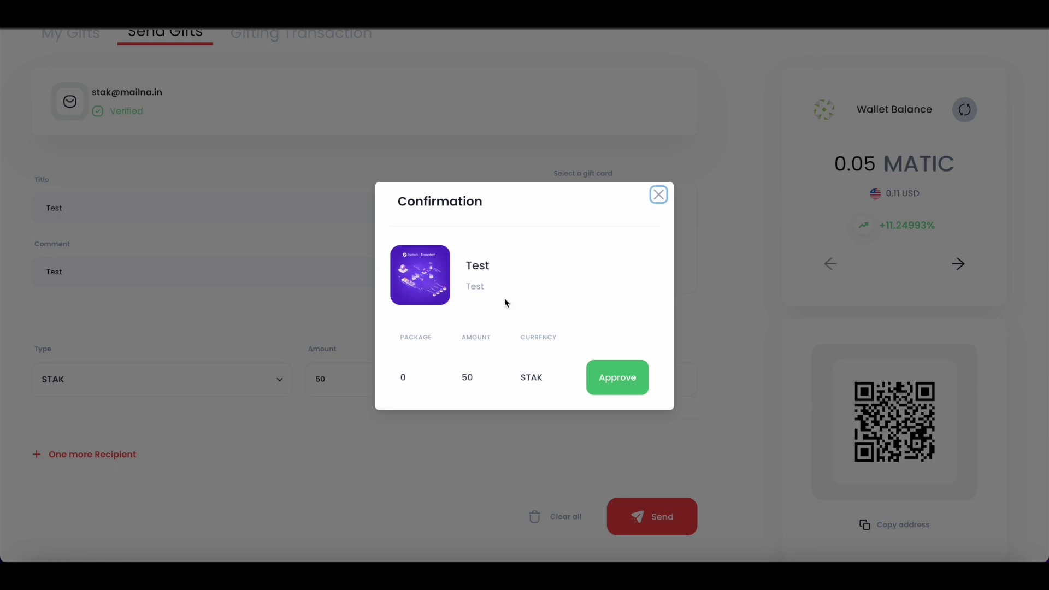
Reopen the gift confirmation, approve the 50 STAK, and confirm STAK access in MetaMask
{"action": "left_click", "coordinate": [659, 196]}
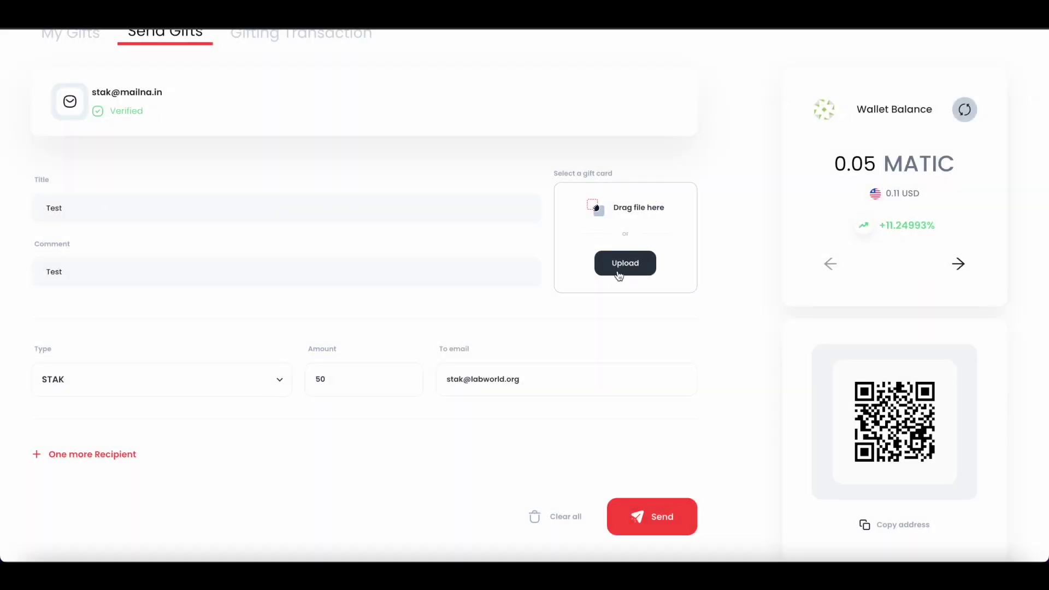
{"action": "left_click", "coordinate": [647, 531]}
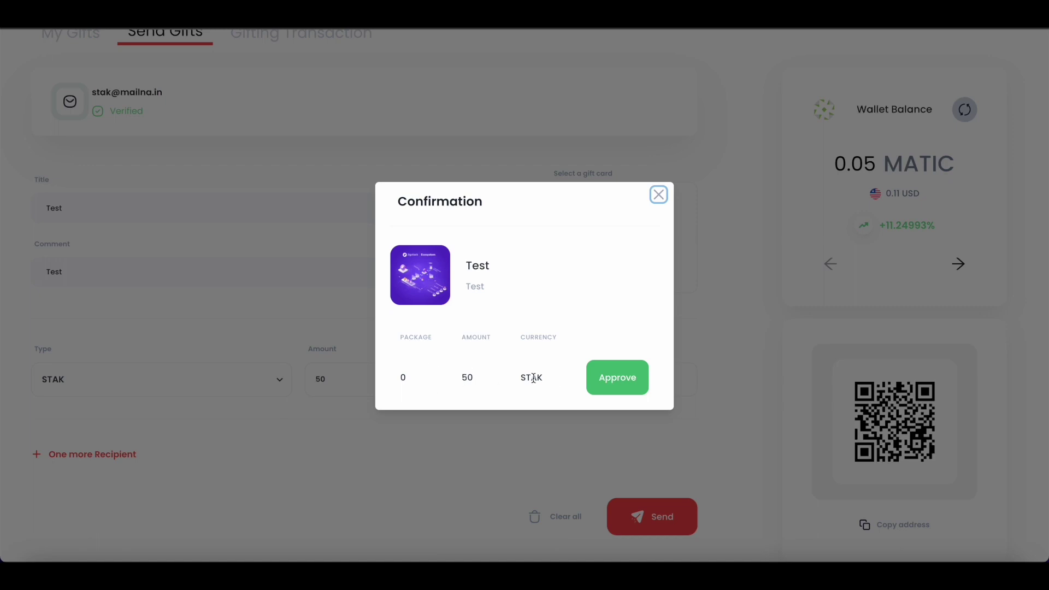
{"action": "left_click", "coordinate": [628, 378]}
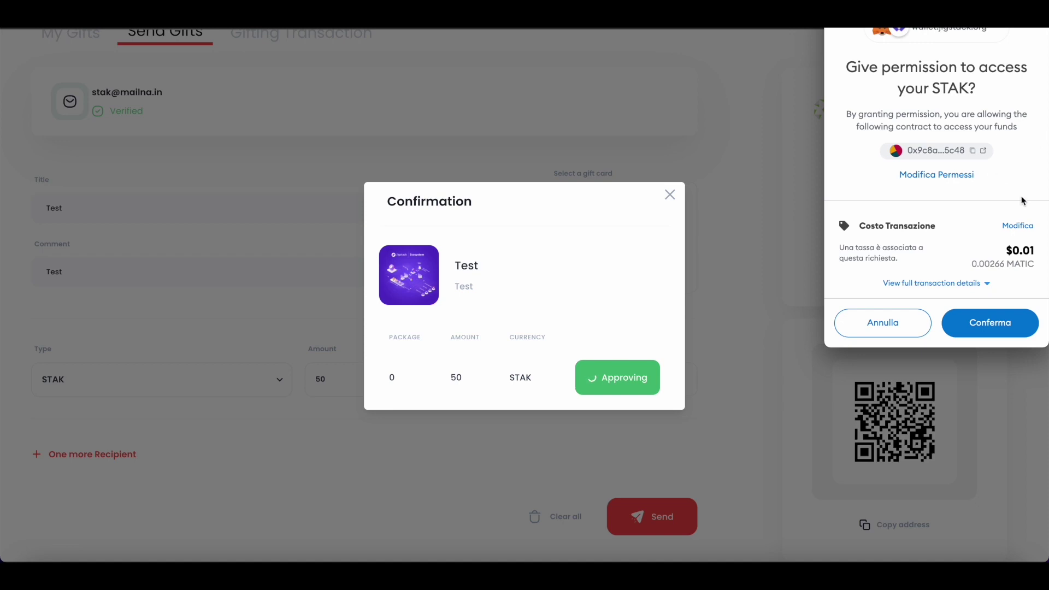
{"action": "left_click", "coordinate": [994, 321]}
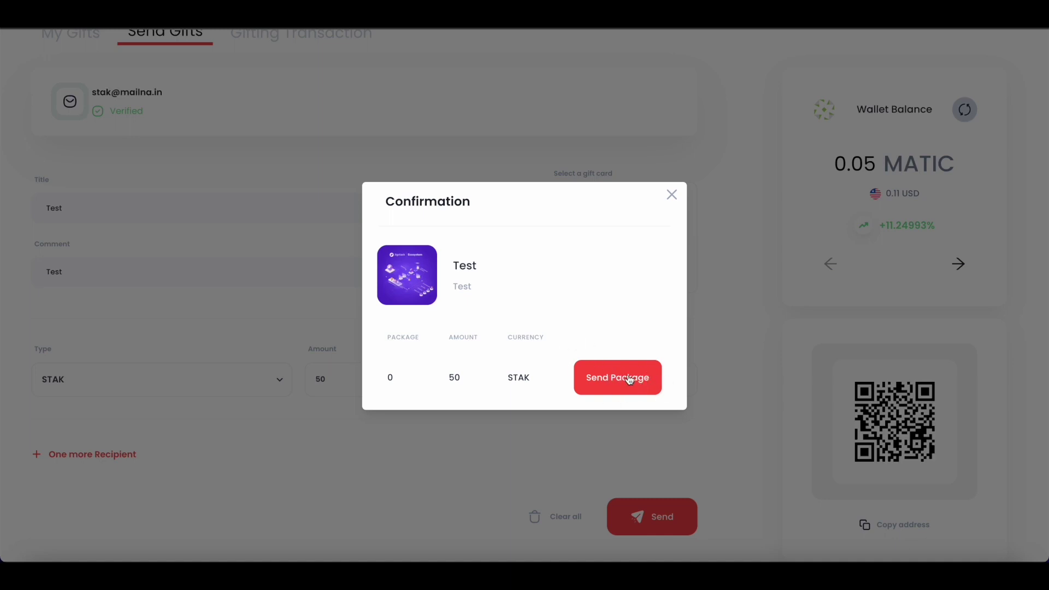
Send the gift package and confirm the 50 STAK transfer in MetaMask
{"action": "left_click", "coordinate": [630, 380]}
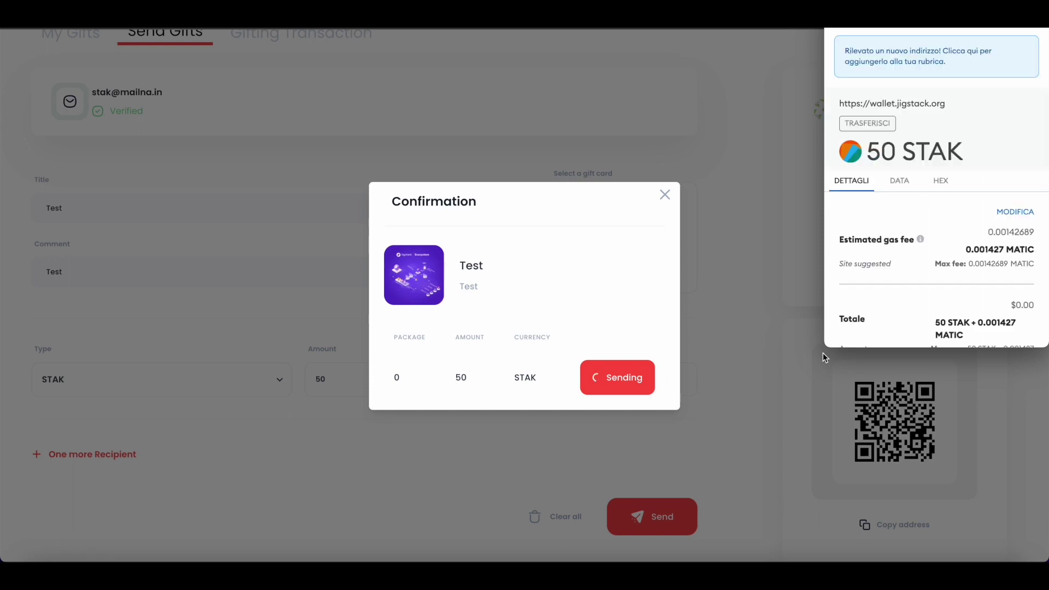
{"action": "scroll", "coordinate": [959, 227], "scroll_direction": "down", "scroll_amount": 2}
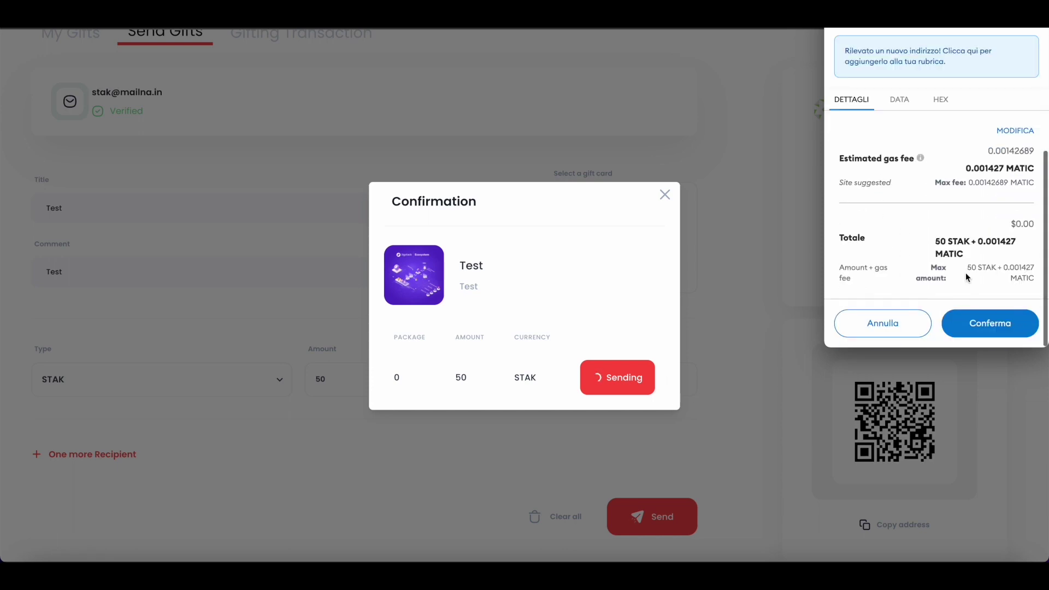
{"action": "scroll", "coordinate": [958, 158], "scroll_direction": "up", "scroll_amount": 2}
{"action": "scroll", "coordinate": [975, 139], "scroll_direction": "down", "scroll_amount": 2}
{"action": "left_click", "coordinate": [991, 330]}
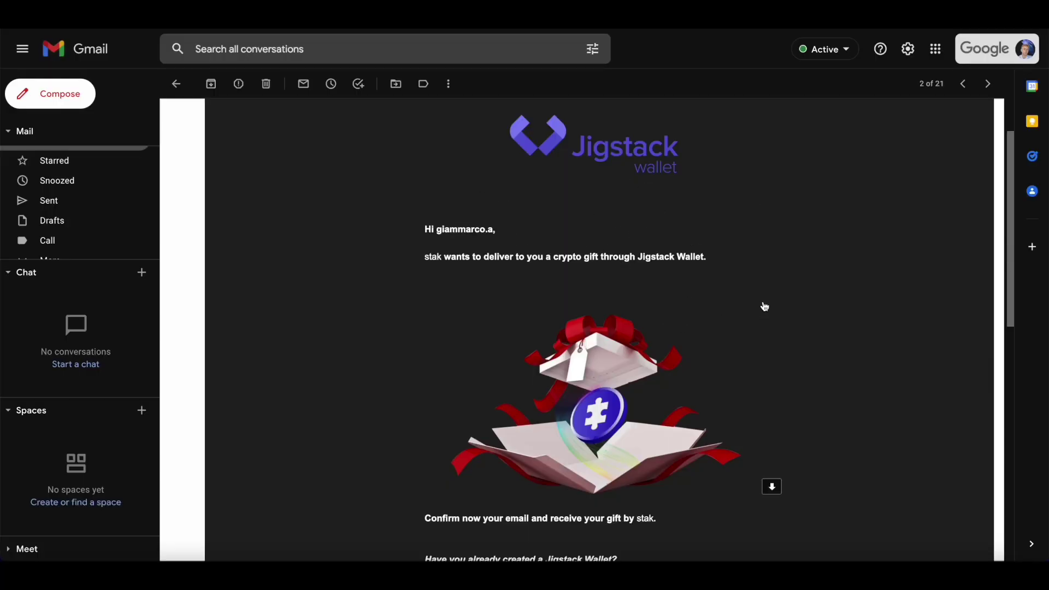
Scroll through the gift email to read the steps for confirming the address and claiming the gift
{"action": "scroll", "coordinate": [704, 309], "scroll_direction": "down", "scroll_amount": 1}
{"action": "scroll", "coordinate": [660, 331], "scroll_direction": "down", "scroll_amount": 5}
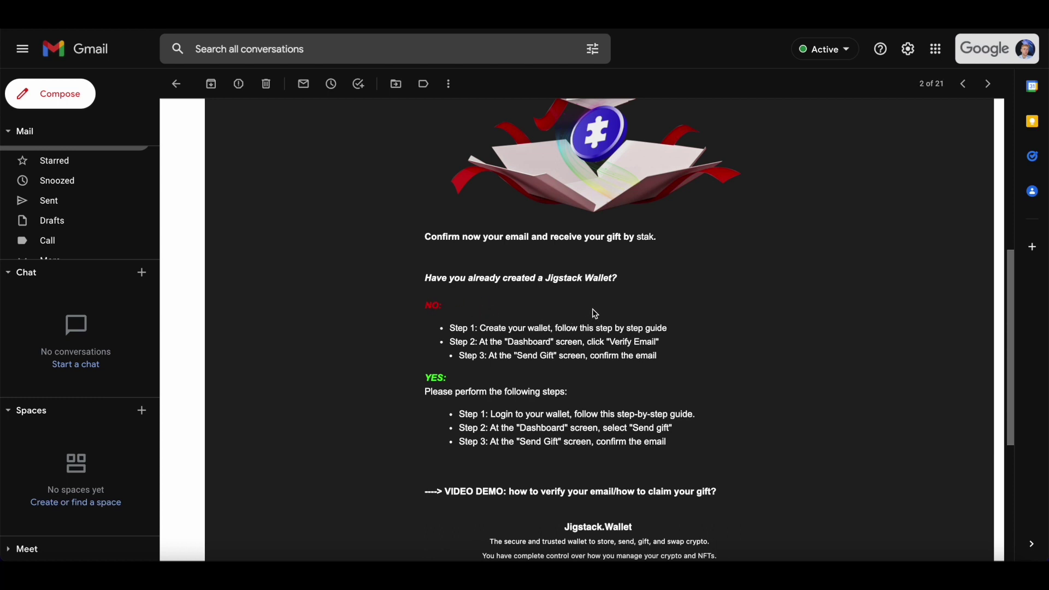
{"action": "scroll", "coordinate": [754, 354], "scroll_direction": "down", "scroll_amount": 1}
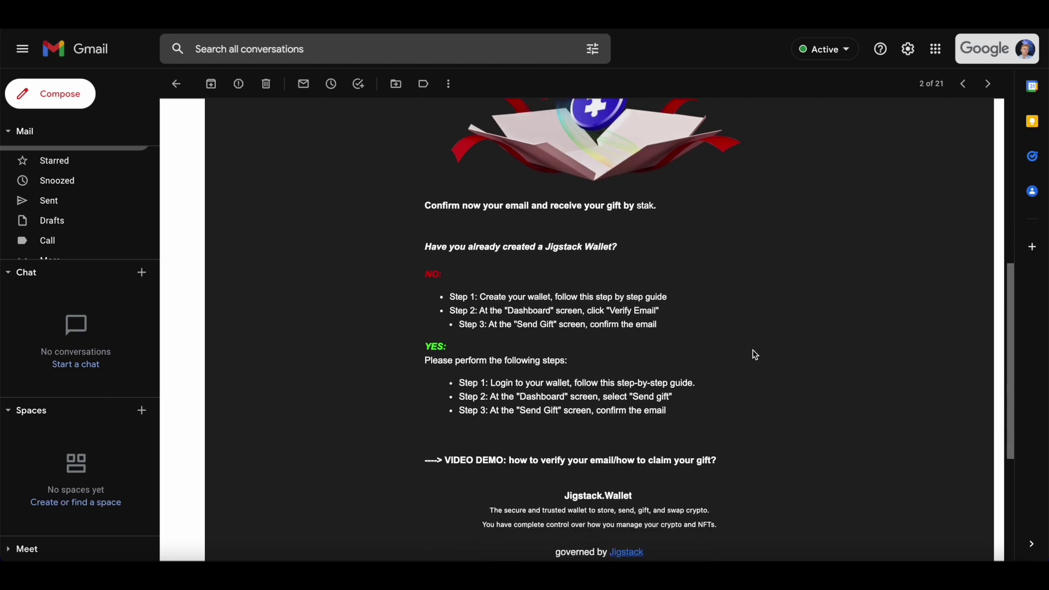